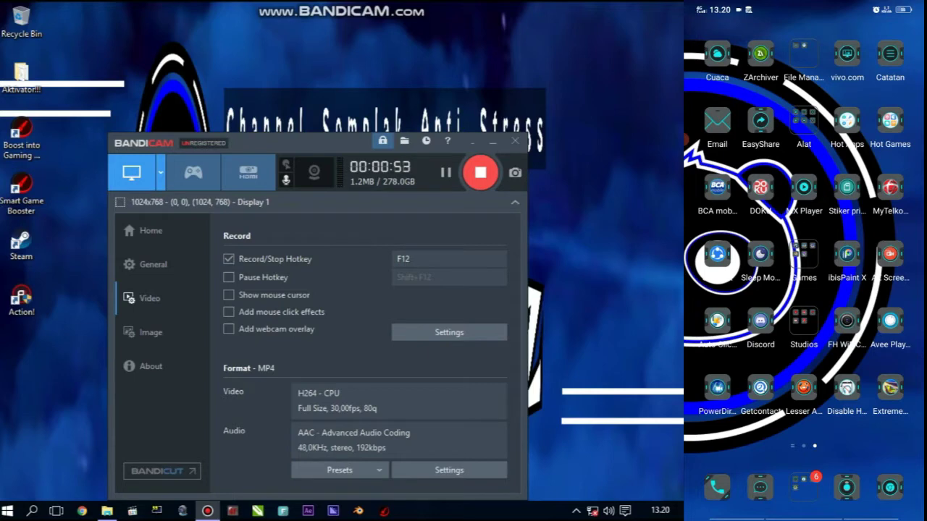
Step: Minimise the screen recorder window and open the Windows list of recording devices
click(492, 141)
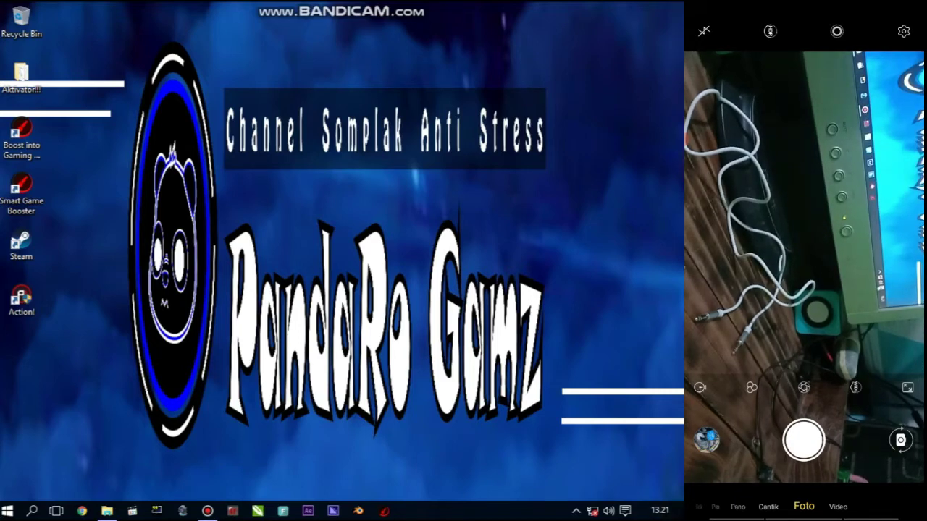
right_click(608, 511)
click(601, 463)
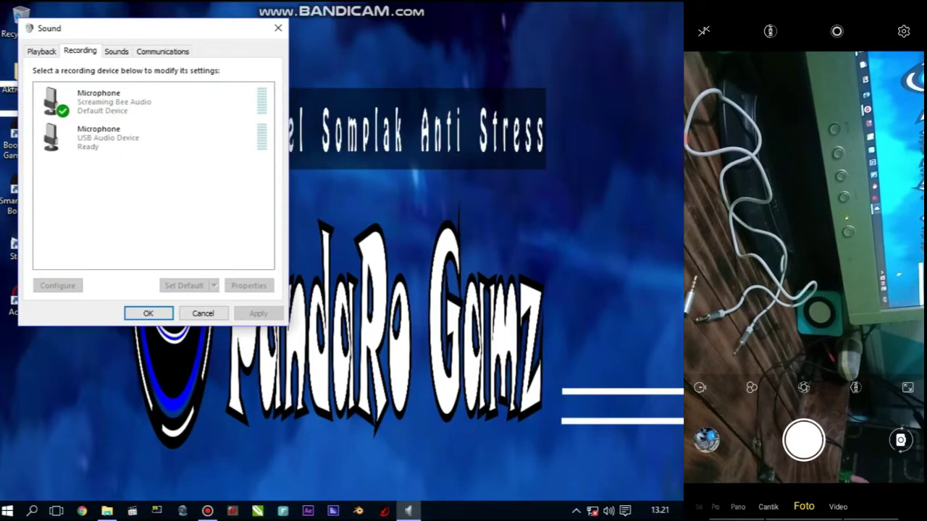
Step: Make the USB Audio Device microphone the default recording device, and return the default to the Screaming Bee Audio microphone
click(101, 101)
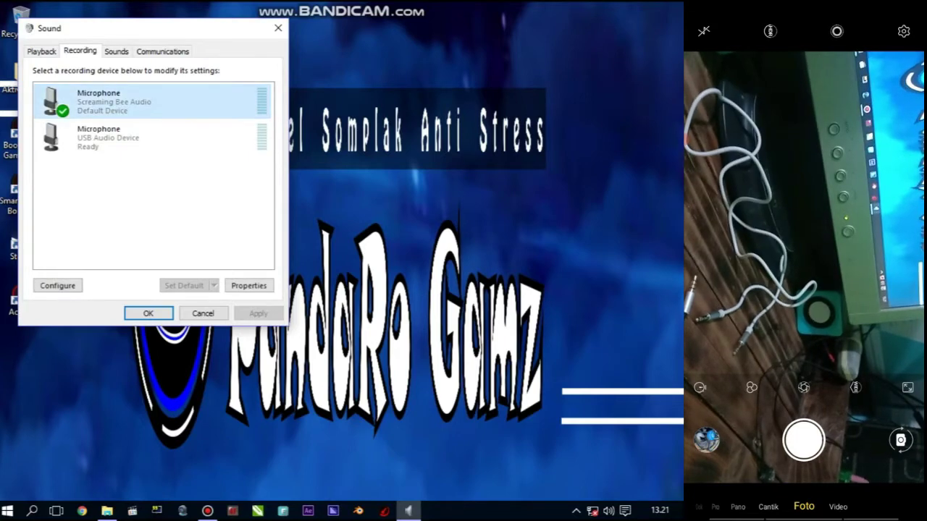
click(102, 138)
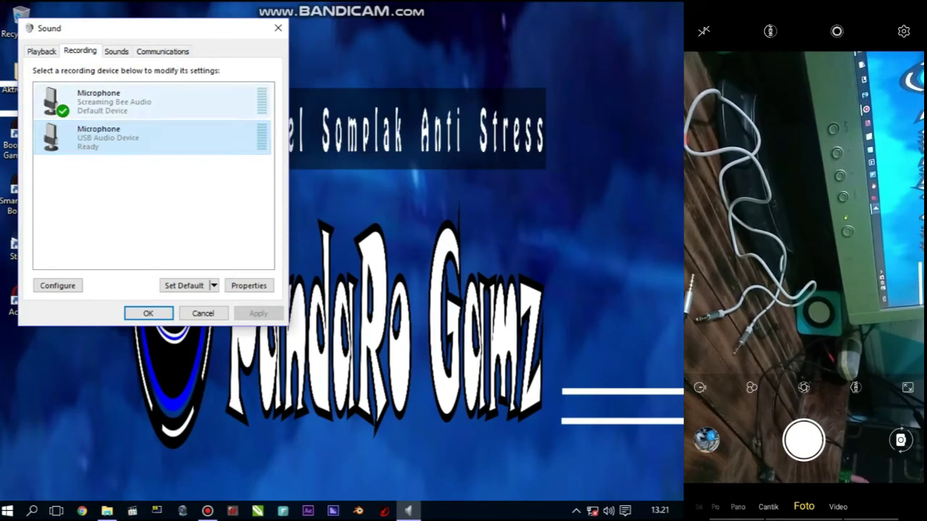
click(102, 101)
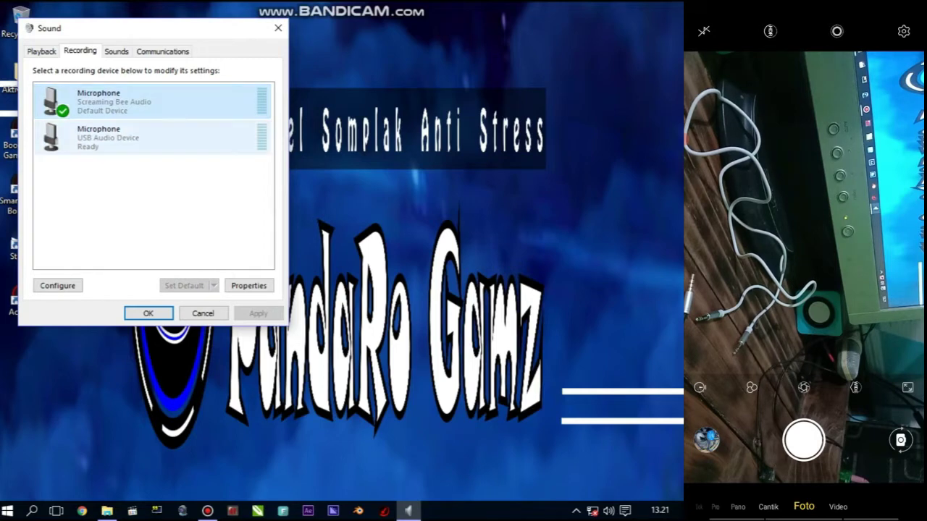
click(102, 137)
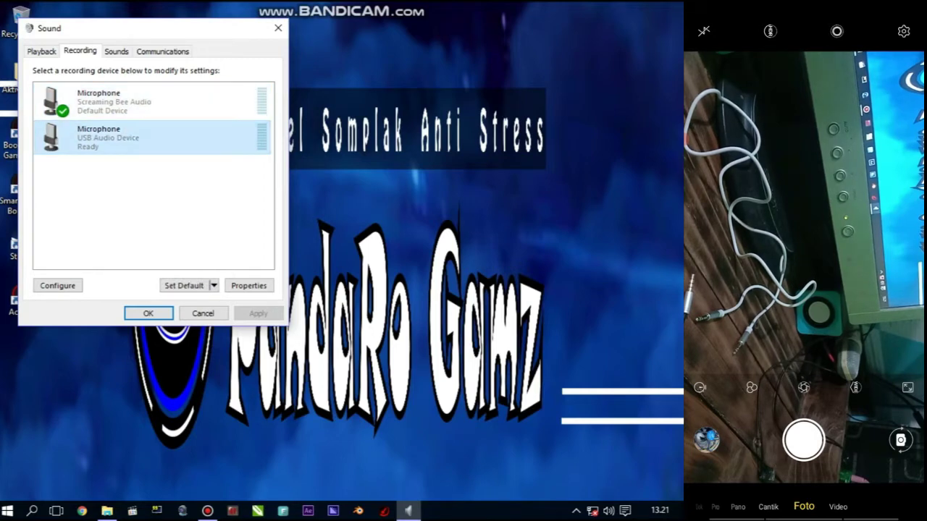
click(185, 286)
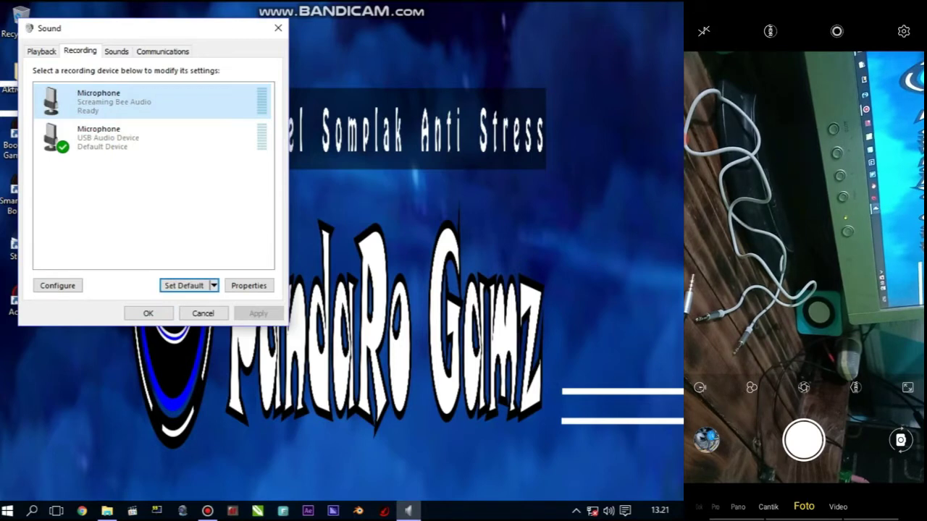
click(185, 285)
Step: Check the Listen settings in the Screaming Bee Audio microphone's properties and accept them
right_click(118, 103)
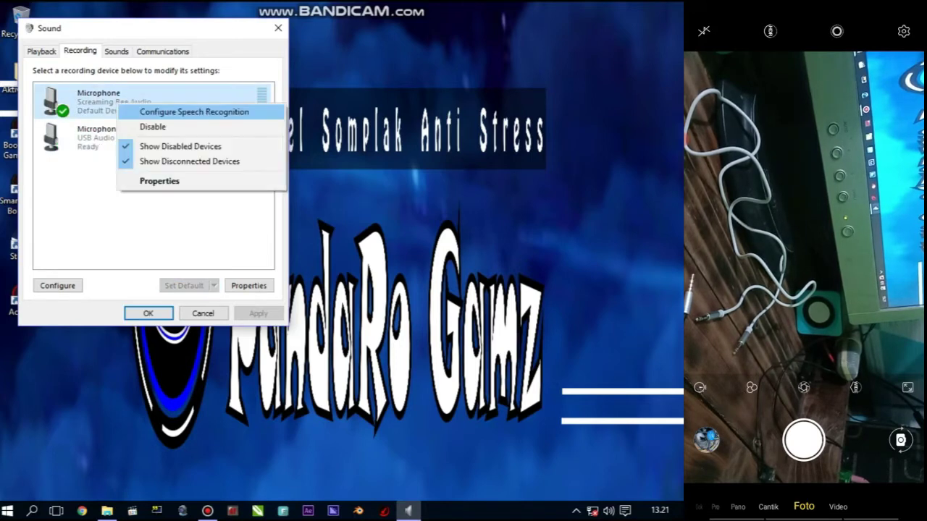
click(155, 181)
click(93, 103)
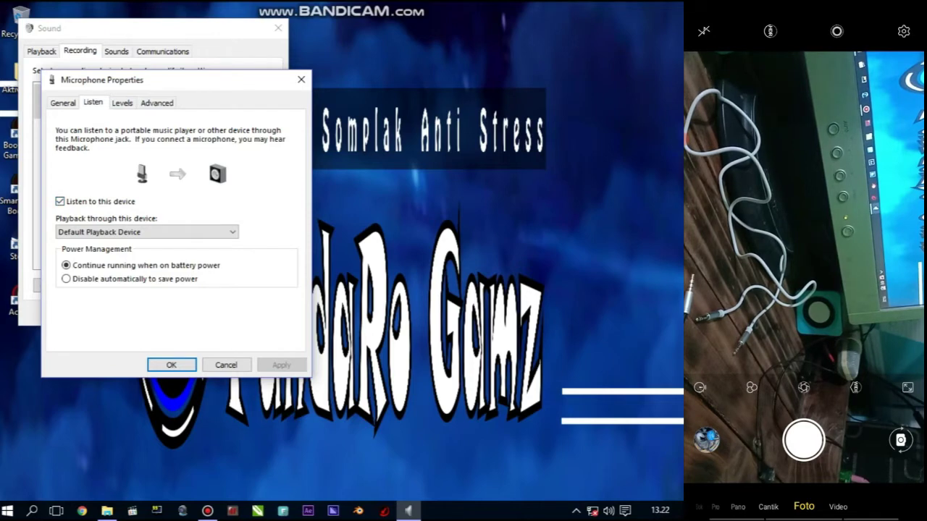
key(Return)
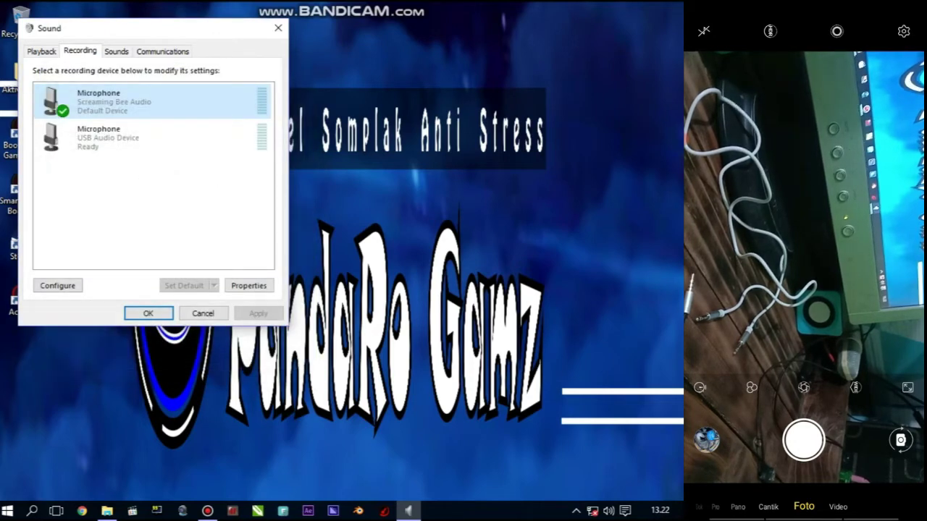
Step: Switch to MorphVOX Pro, dismiss its tip of the day and maximise its window
click(207, 511)
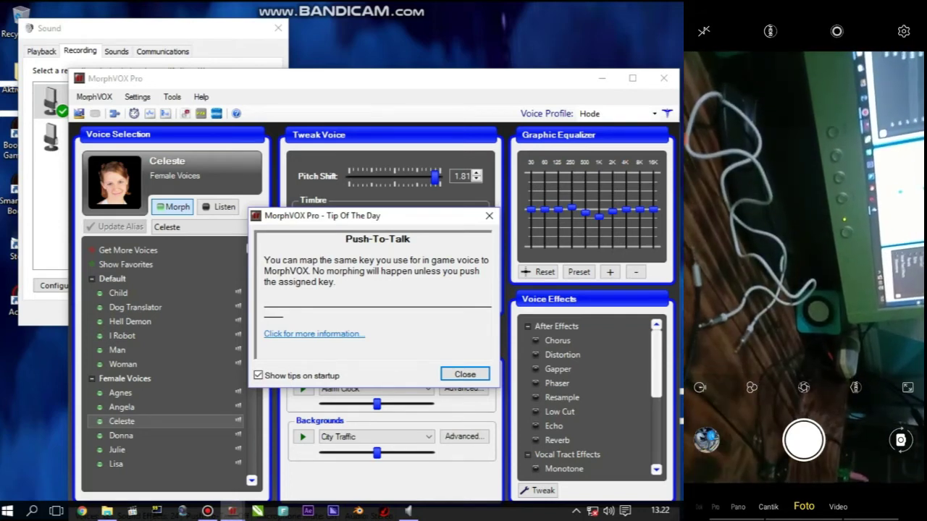
key(Return)
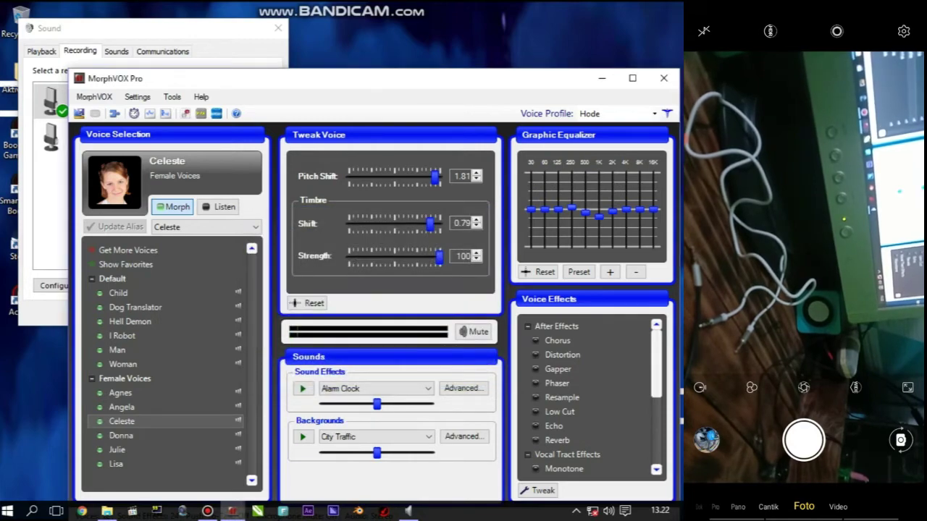
click(632, 78)
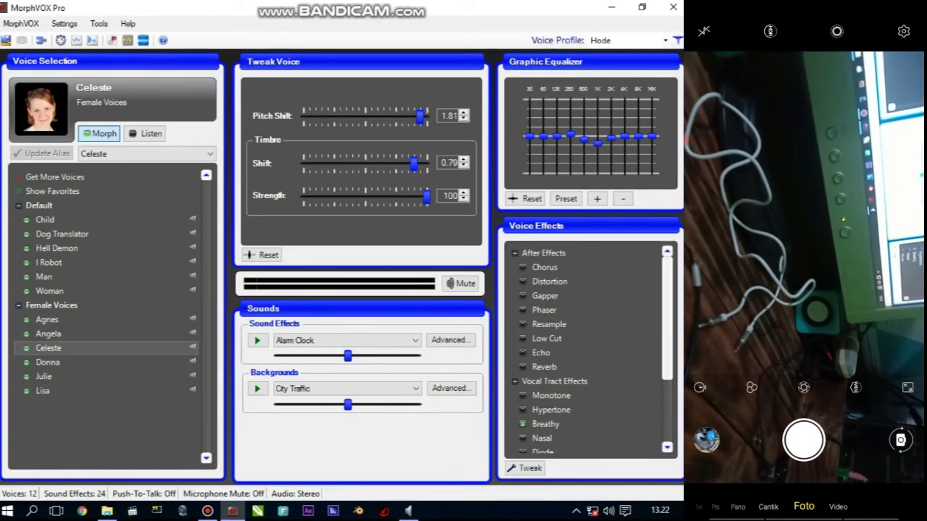
click(21, 23)
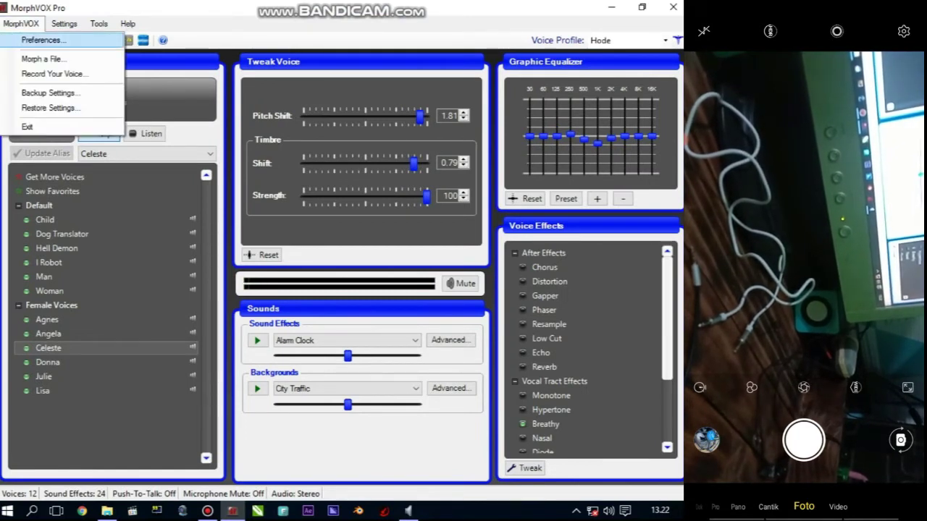
click(42, 40)
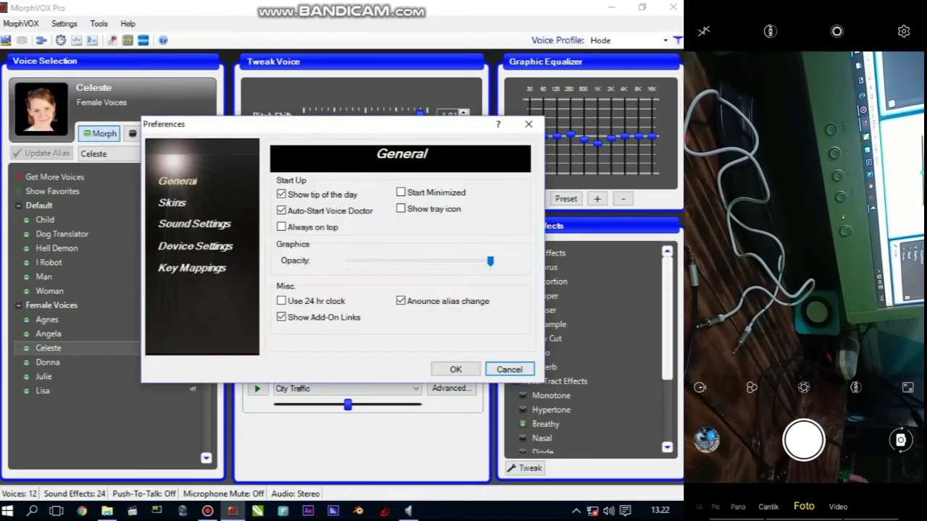
click(509, 369)
Step: Lower the Celeste voice's timbre shift to 0.05 and its pitch shift to 1.20
key(Left)
key(Left)
key(Left)
key(Left)
key(Left)
key(Left)
key(Left)
key(Left)
key(Left)
key(Left)
key(Left)
key(Left)
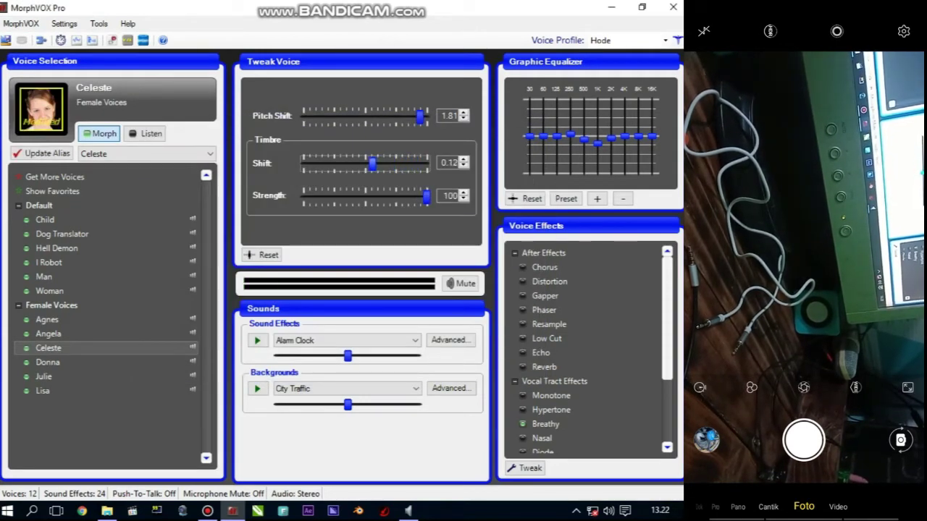
key(Left)
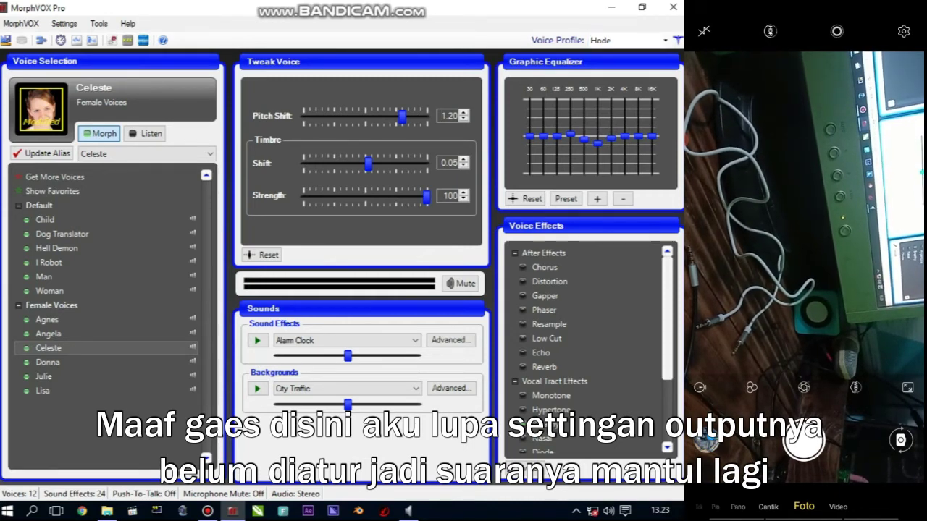
Step: In the device preferences, choose Microphone (USB Audio Device) as the microphone and Speakers (USB Audio Device) for playback, and accept the settings
click(21, 23)
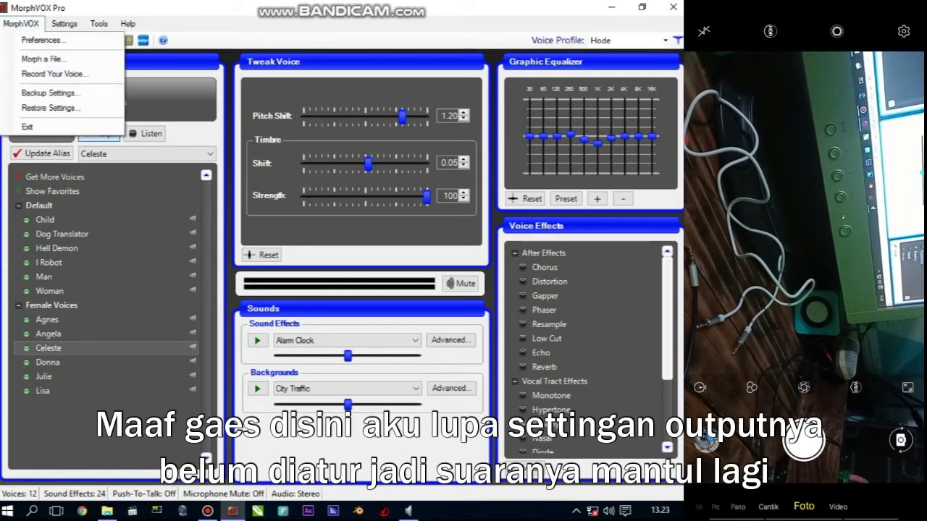
click(41, 39)
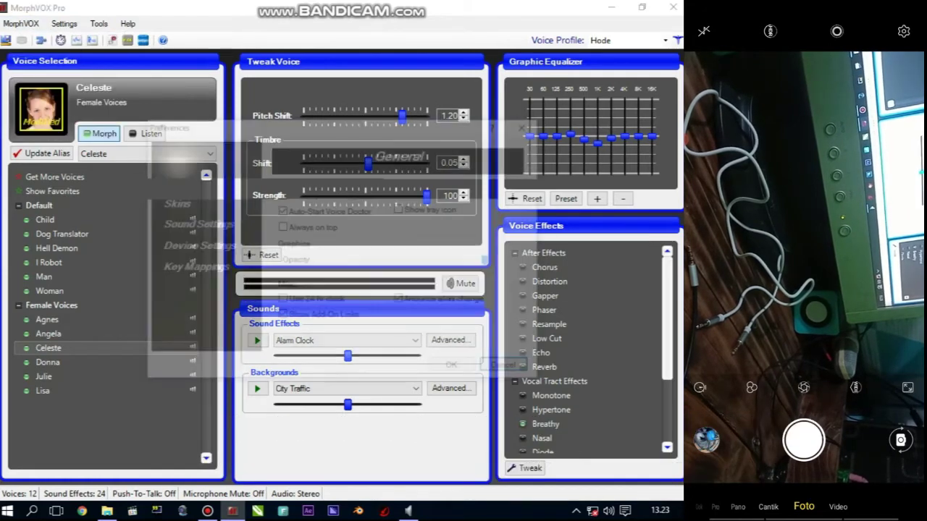
click(196, 246)
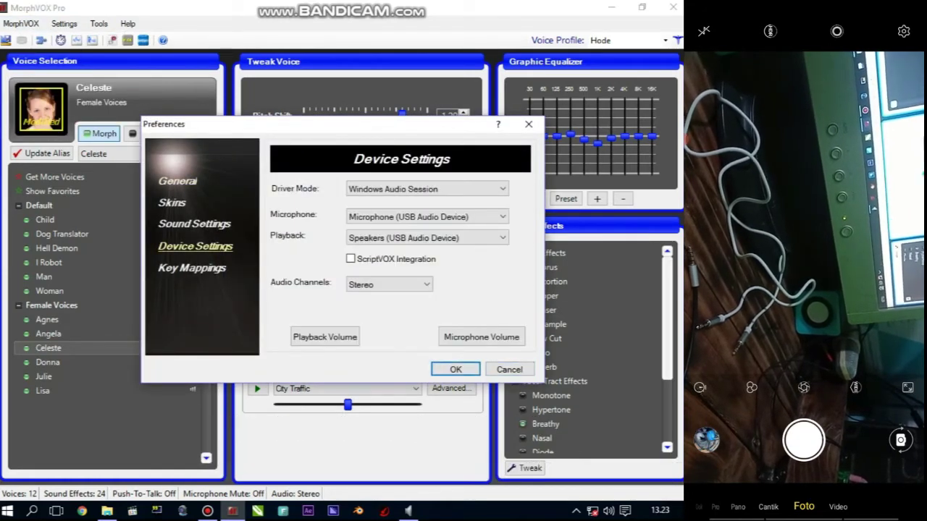
click(427, 217)
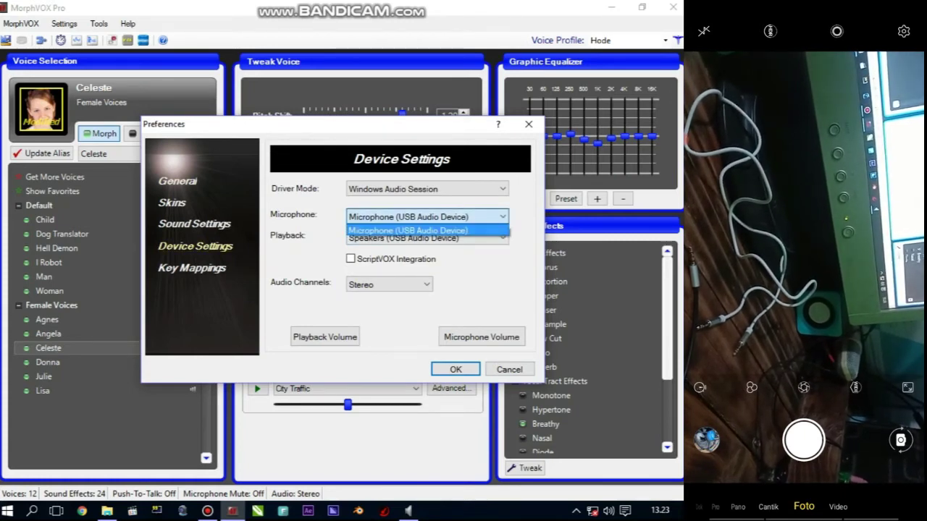
key(Return)
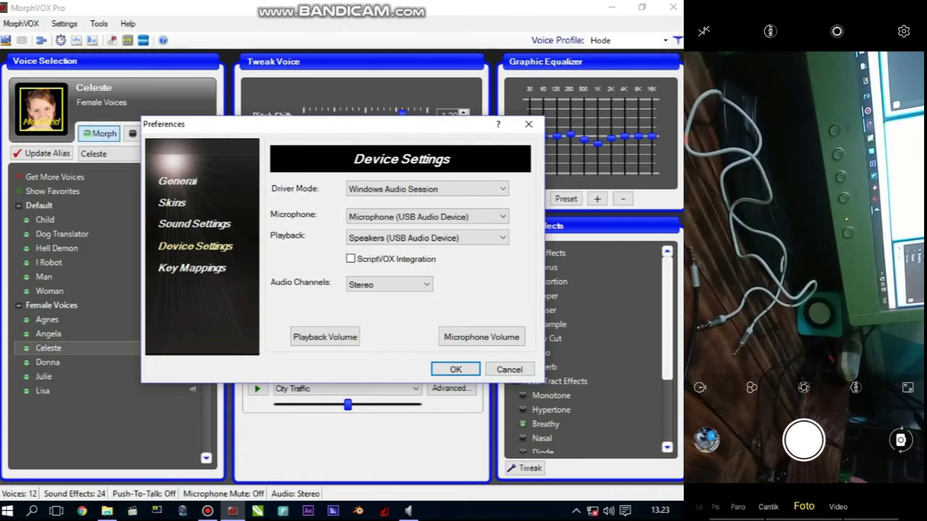
key(Tab)
key(alt+Down)
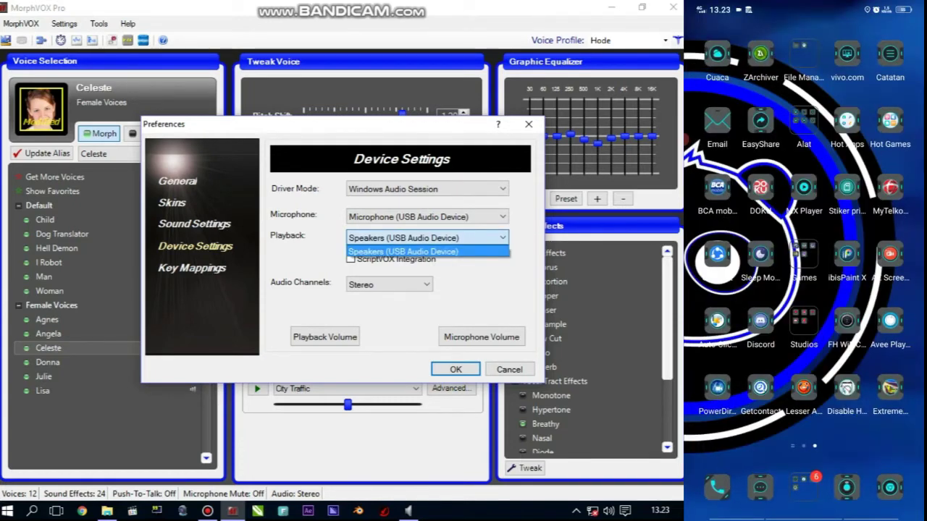
key(Return)
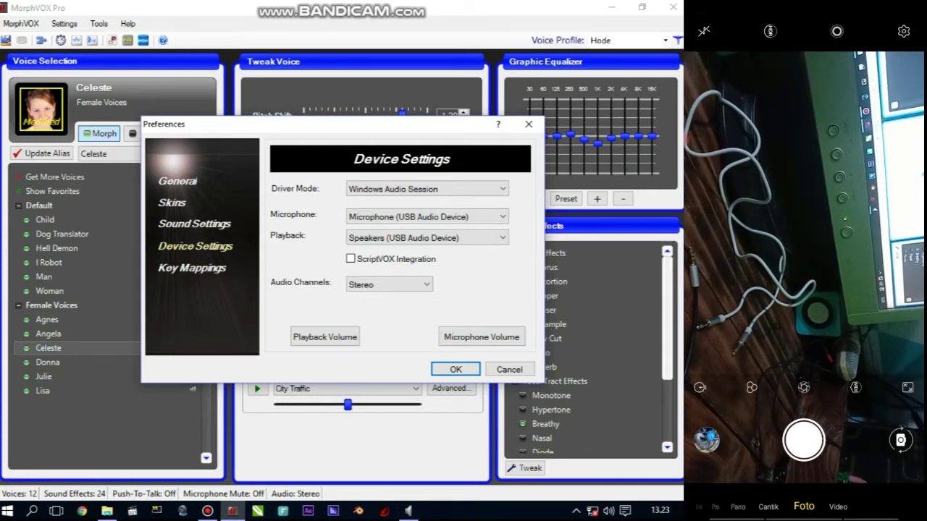
key(Return)
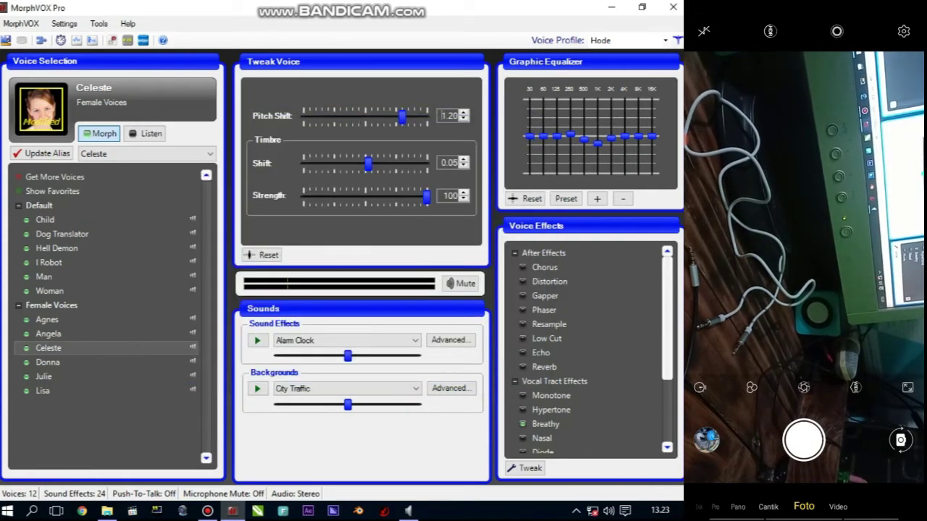
Step: Mute the microphone in the voice changer and unmute it again
click(461, 284)
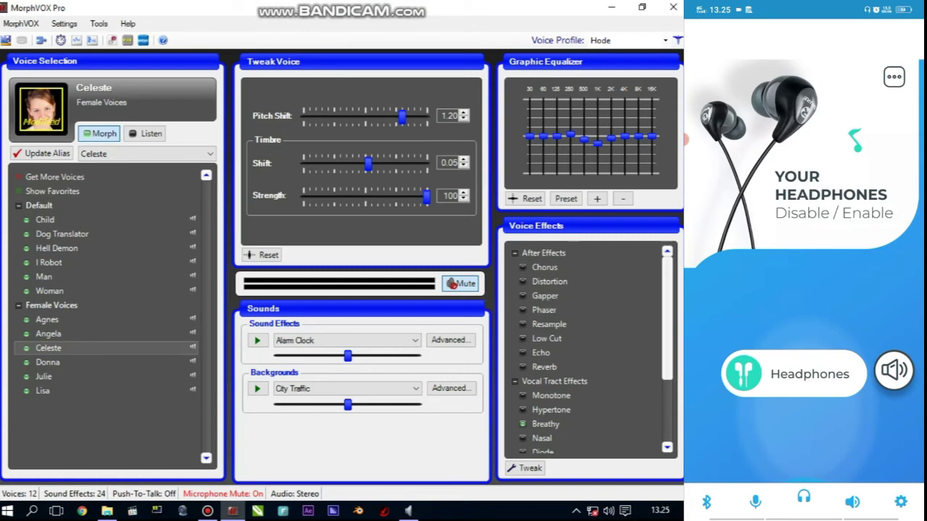
click(461, 283)
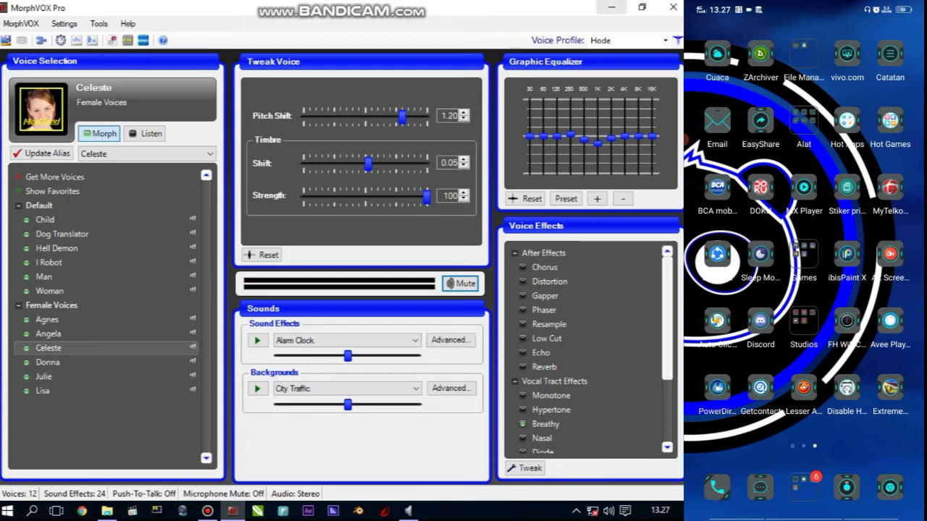
Step: Minimise MorphVOX Pro and the Downloads folder window, and bring MorphVOX Pro back up
click(612, 7)
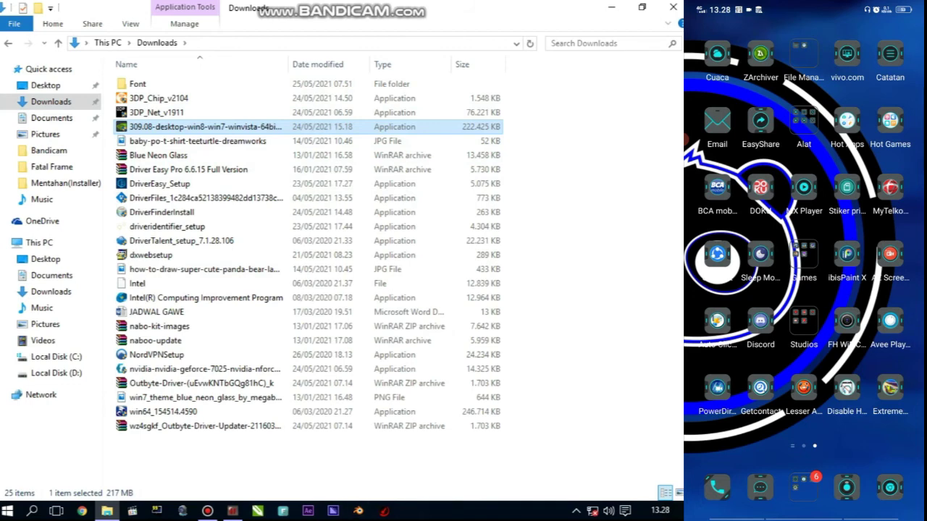
click(611, 7)
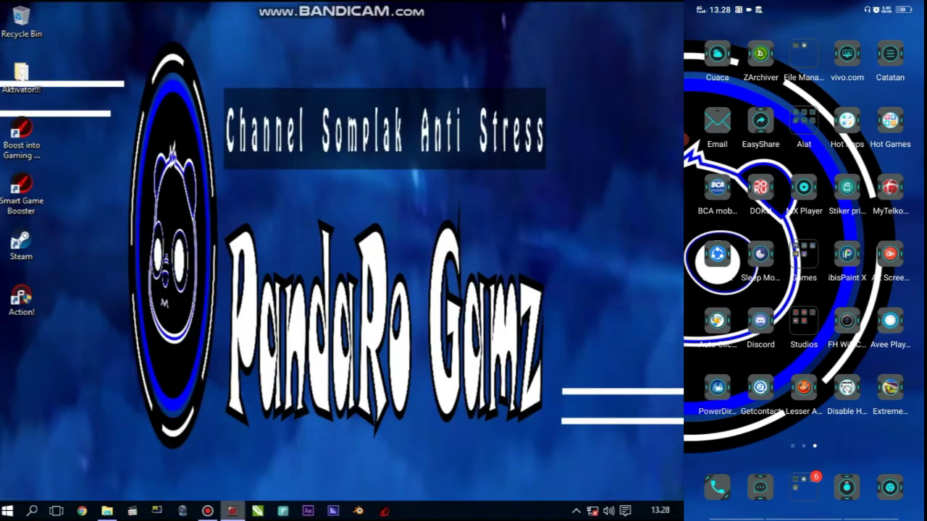
click(232, 511)
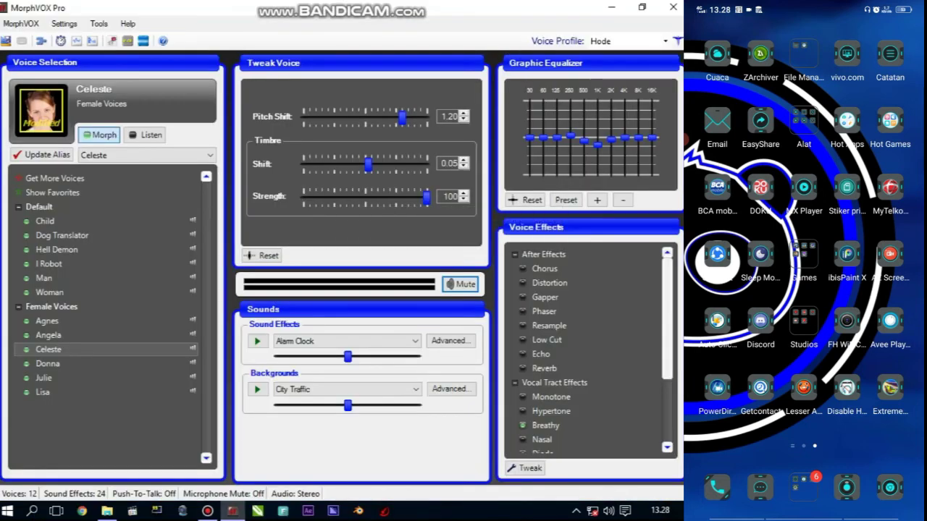